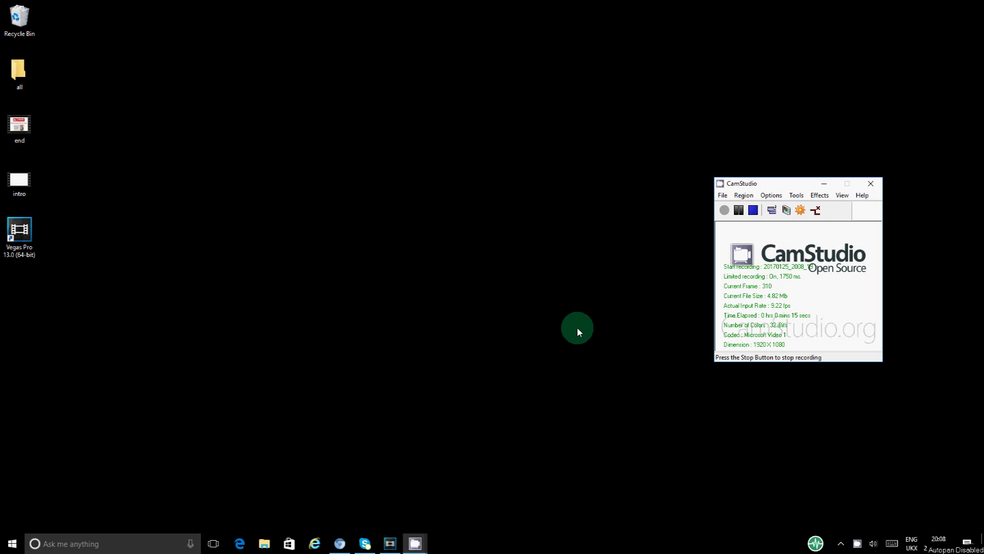
Launch File Explorer from Start and show This PC with its drives.
left_click(11, 544)
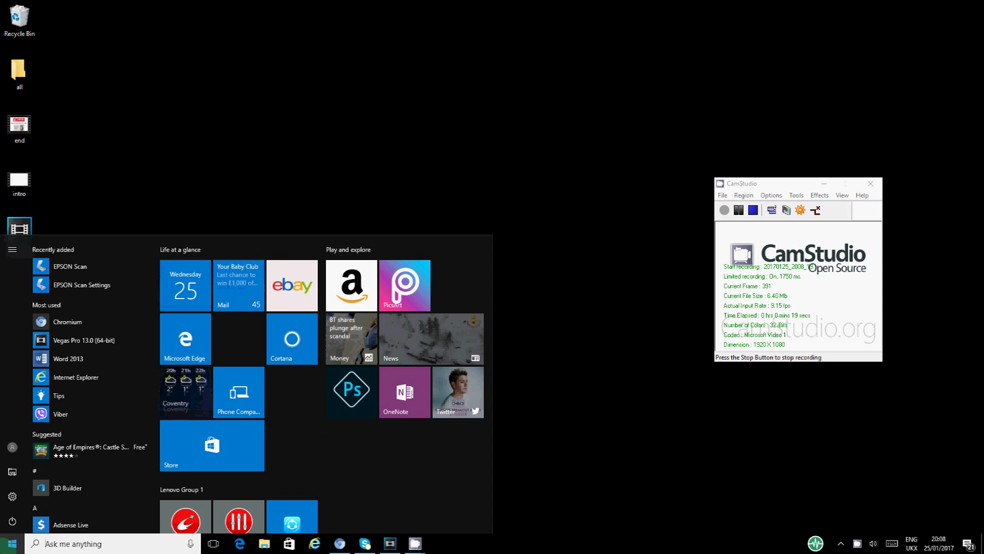
left_click(11, 475)
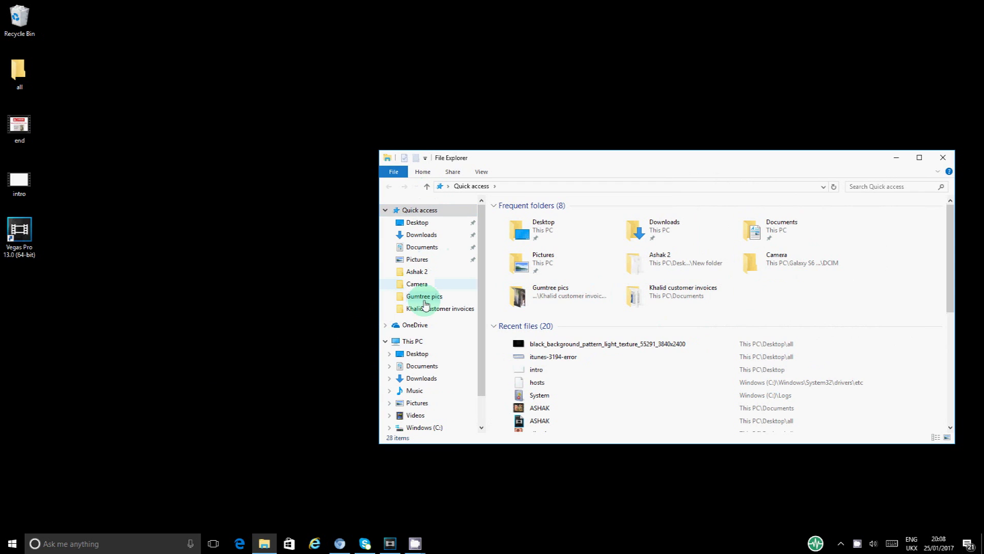
left_click(424, 341)
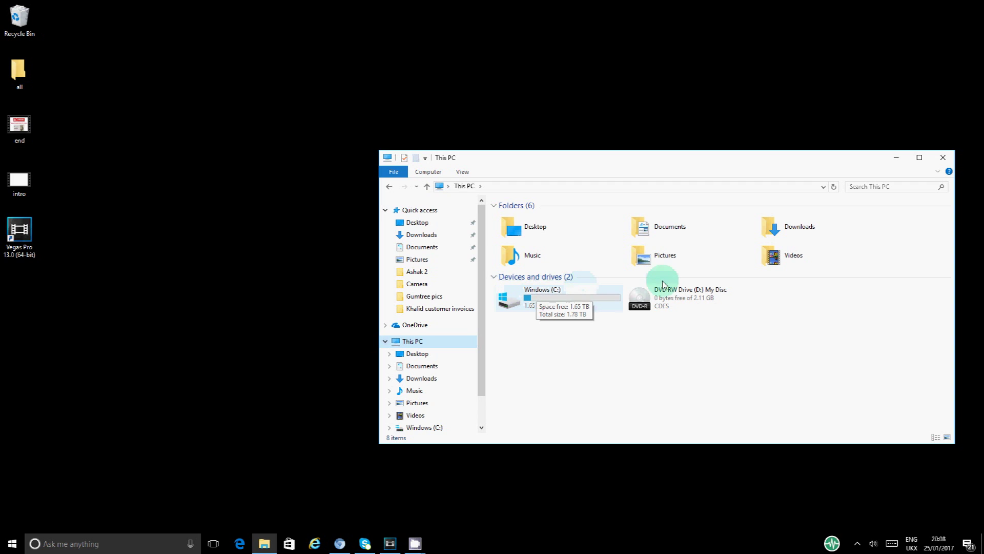
Browse from Windows (C:) into Windows and then System32.
double_click(575, 298)
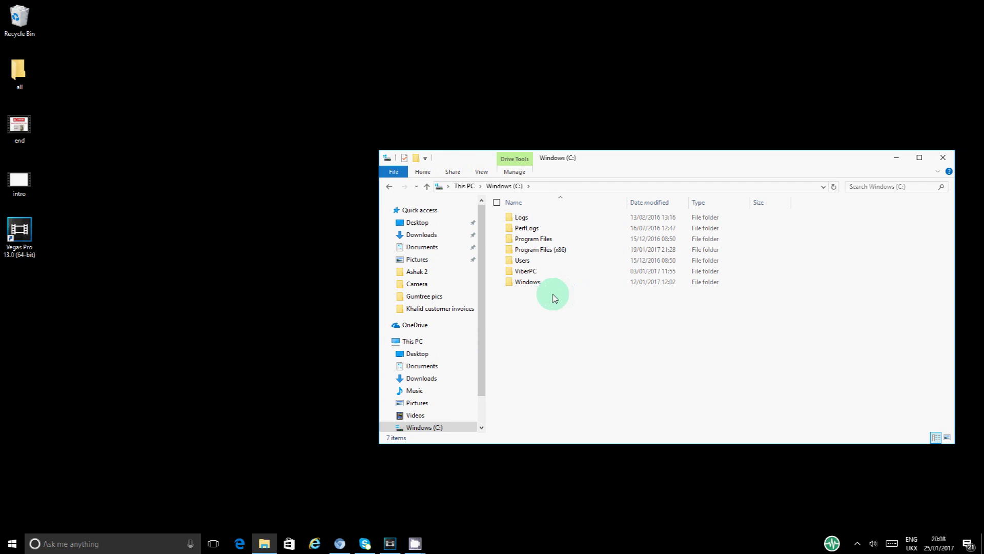
left_click(534, 285)
double_click(534, 285)
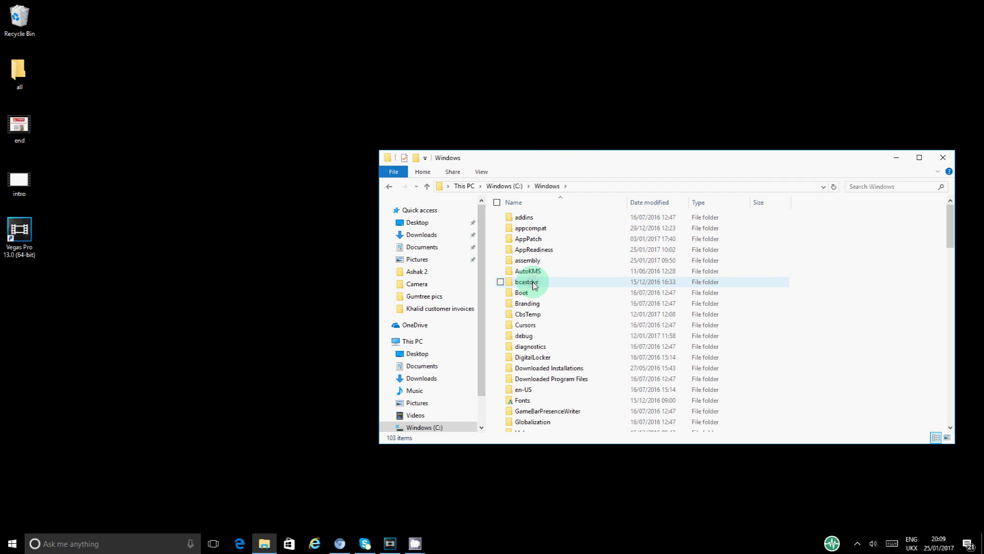
scroll(519, 432, "down", 2)
scroll(519, 432, "down", 9)
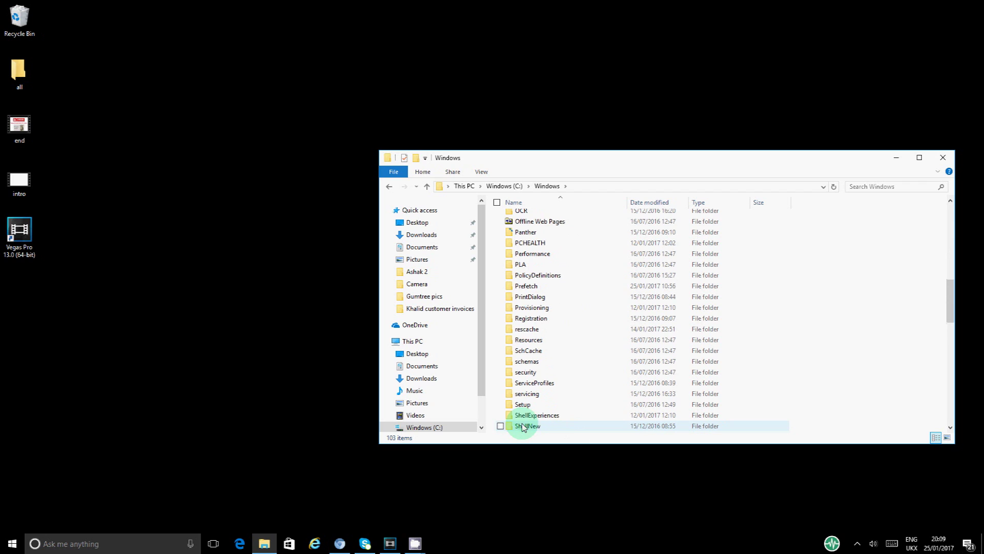
scroll(523, 426, "down", 2)
double_click(523, 420)
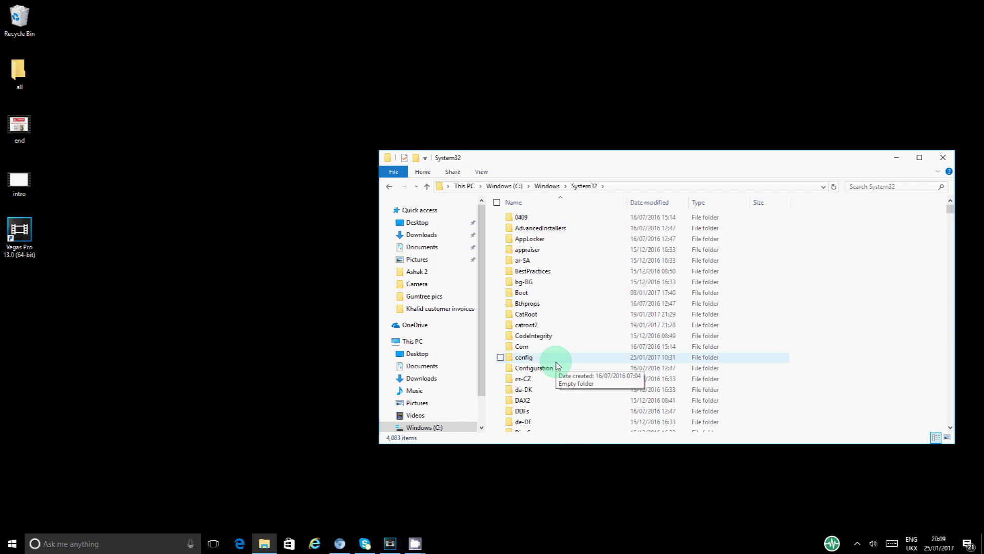
Open the drivers folder and then etc, where the hosts file is listed.
scroll(560, 357, "down", 1)
scroll(560, 356, "down", 3)
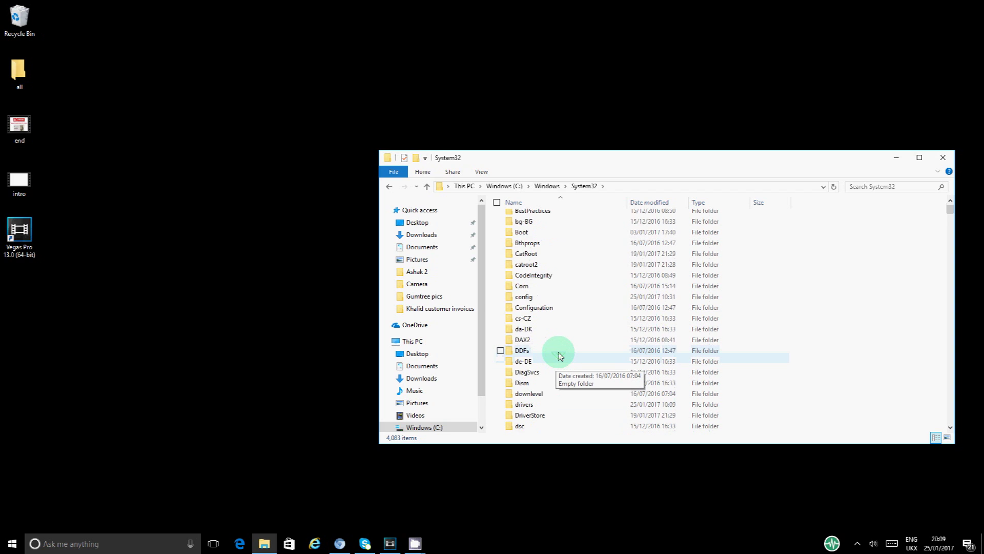
double_click(568, 339)
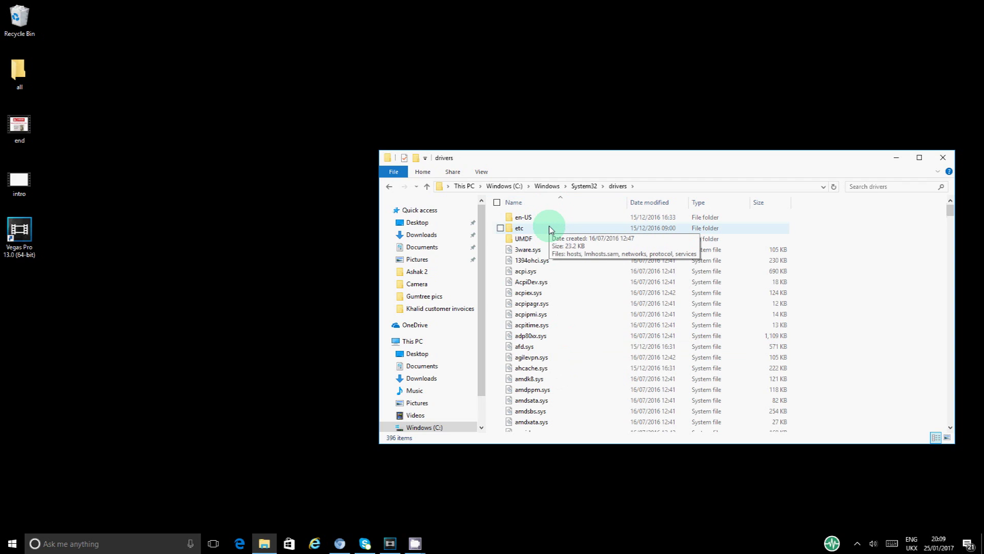
double_click(549, 227)
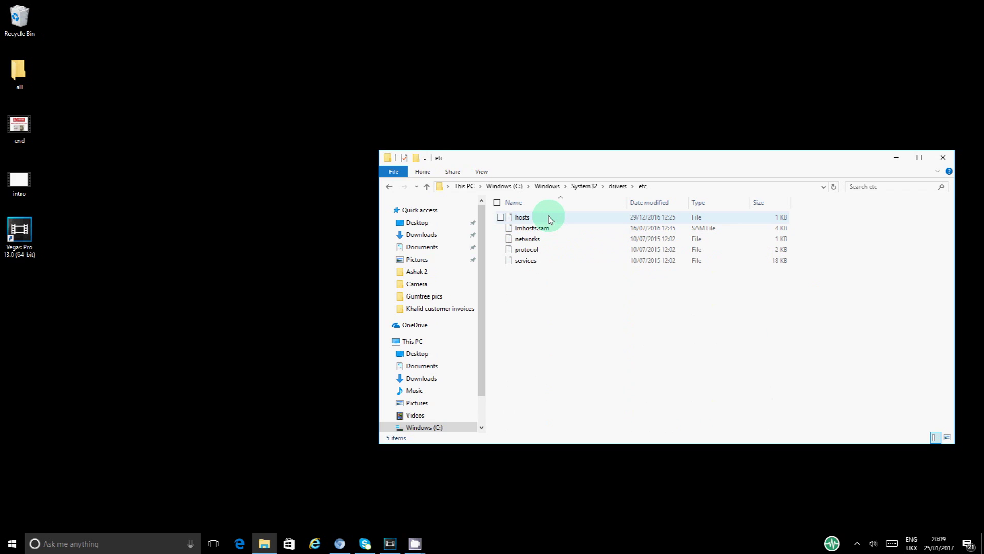
left_click(885, 187)
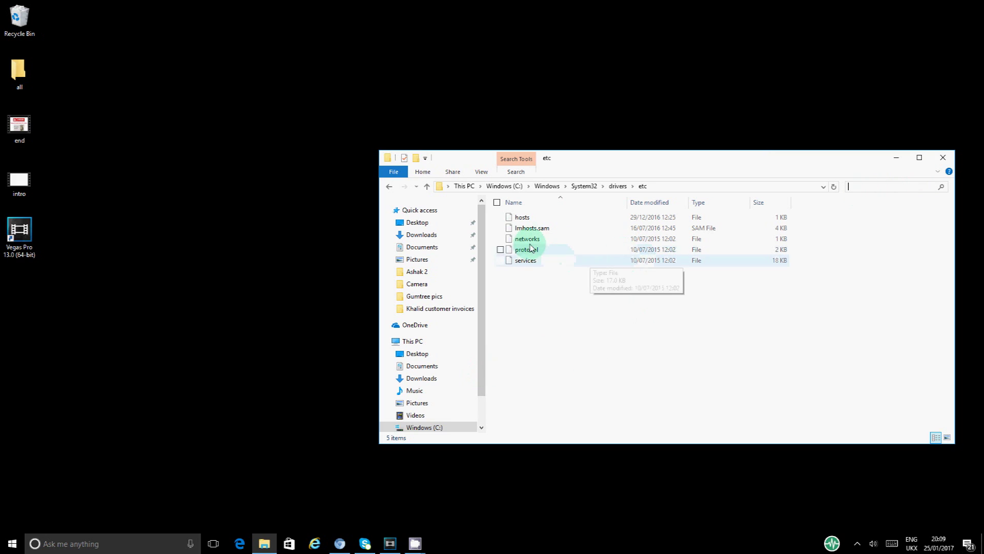
Open the hosts file with Notepad and move File Explorer aside.
double_click(524, 219)
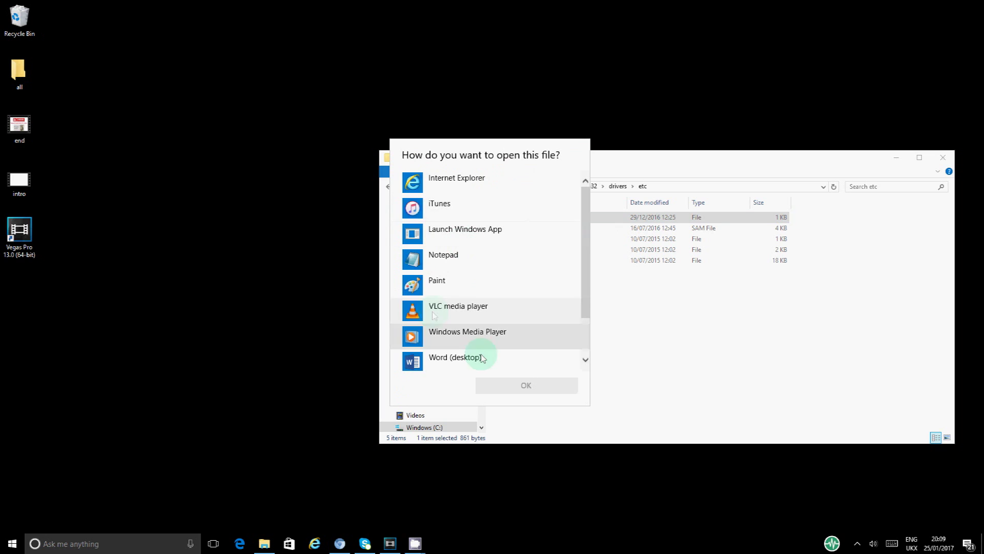
left_click(461, 260)
left_click(527, 386)
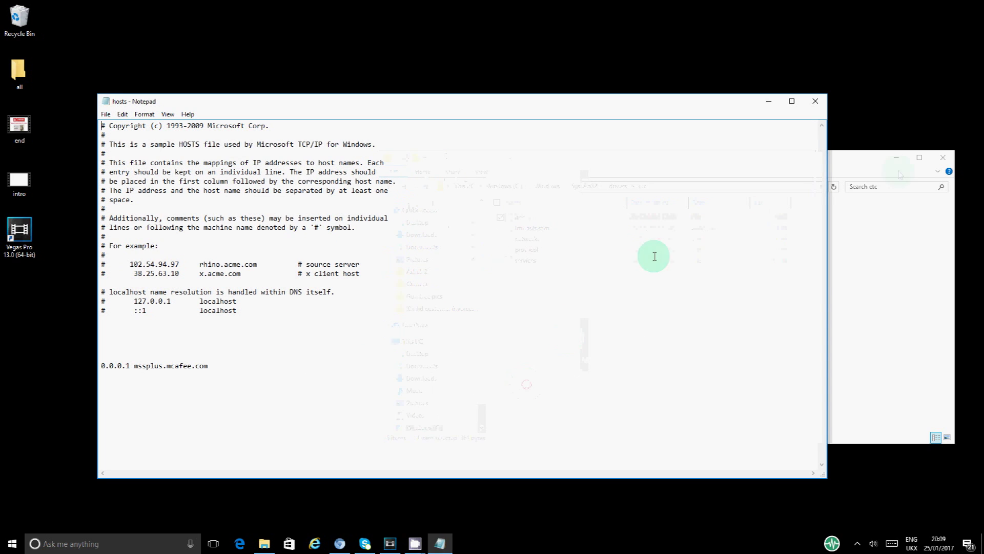
left_click(849, 166)
left_click_drag(849, 167, 785, 292)
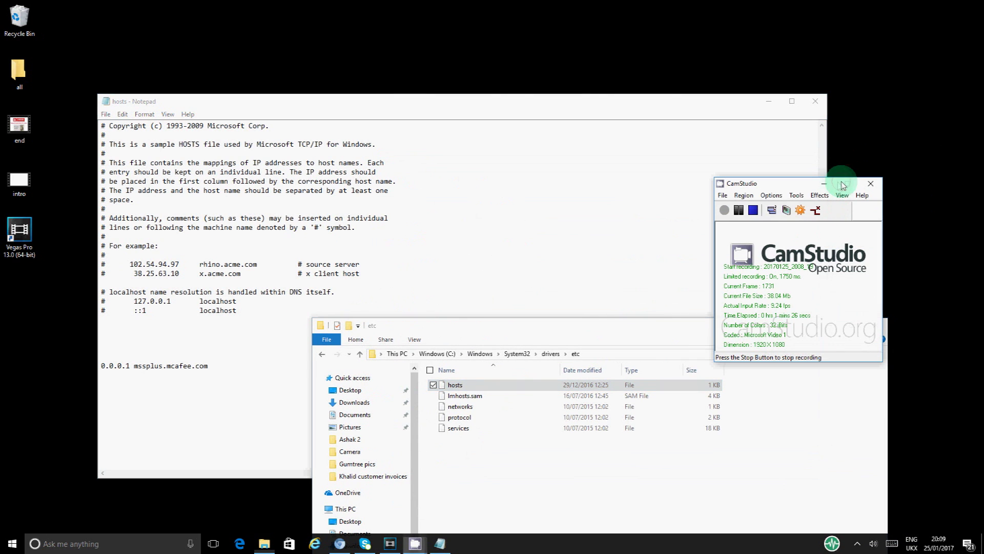
Paste '74.208.105.171 gs.apple.com' on a new line below the mssplus.mcafee.com entry.
left_click(739, 209)
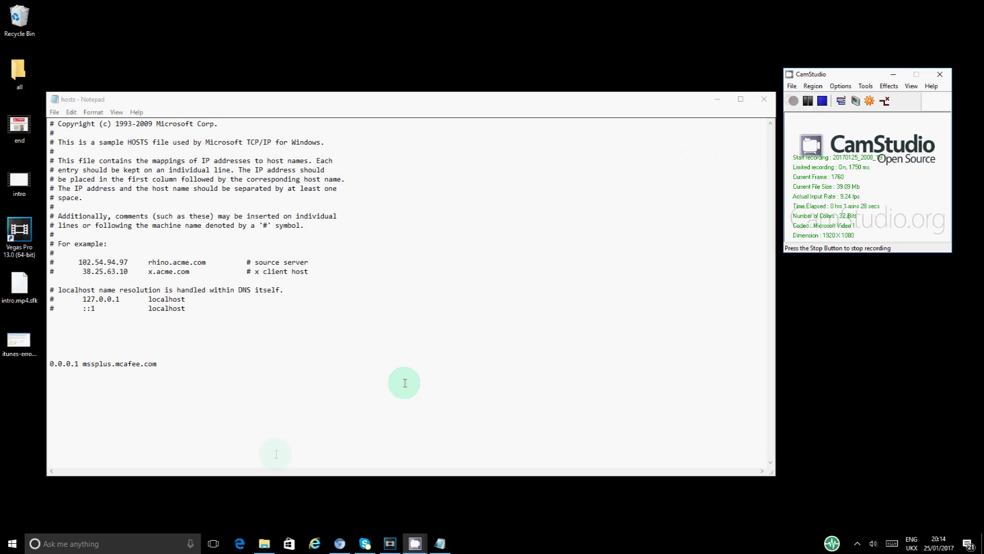
left_click(201, 371)
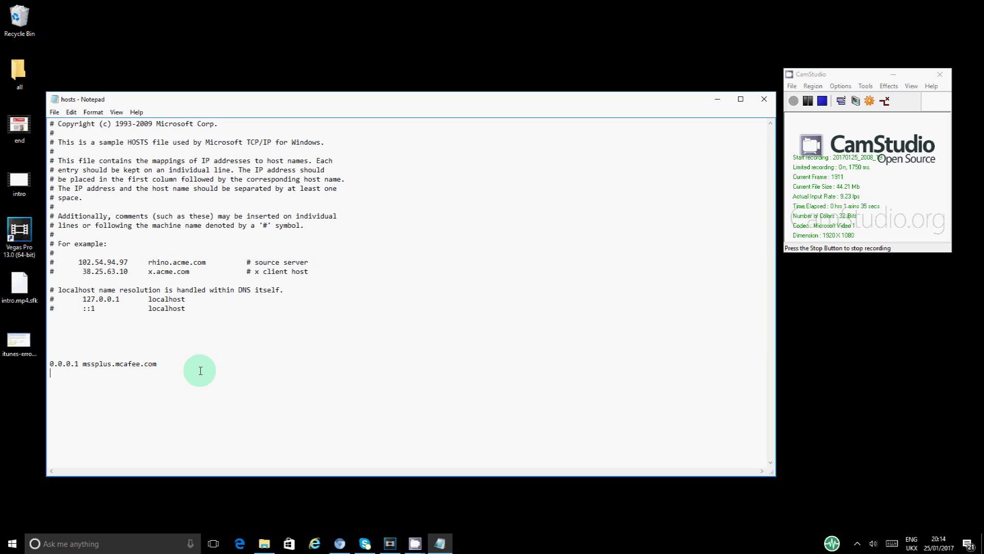
type("74.208.105.171 gs.apple.com")
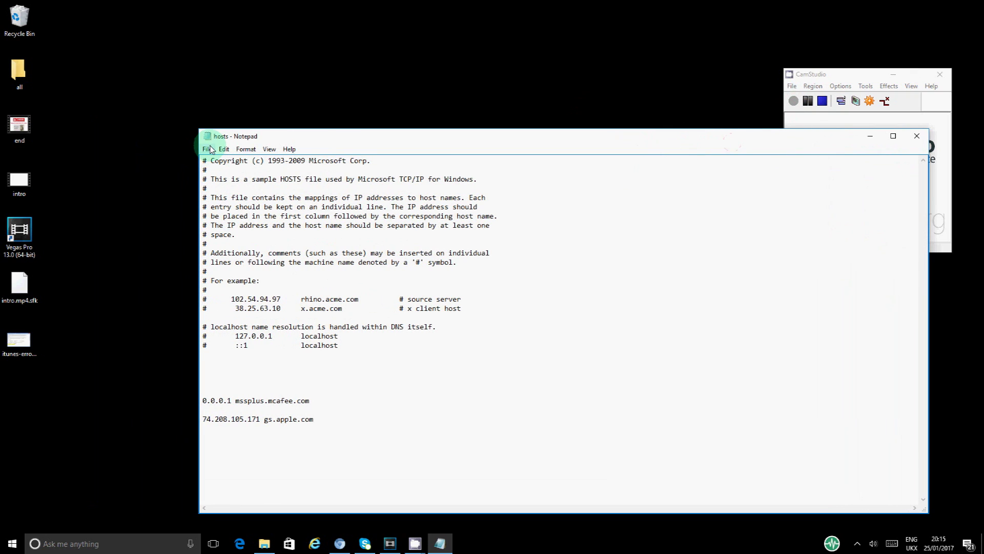
Try saving the edited file as hosts in the etc folder, which is refused for permissions.
left_click(209, 149)
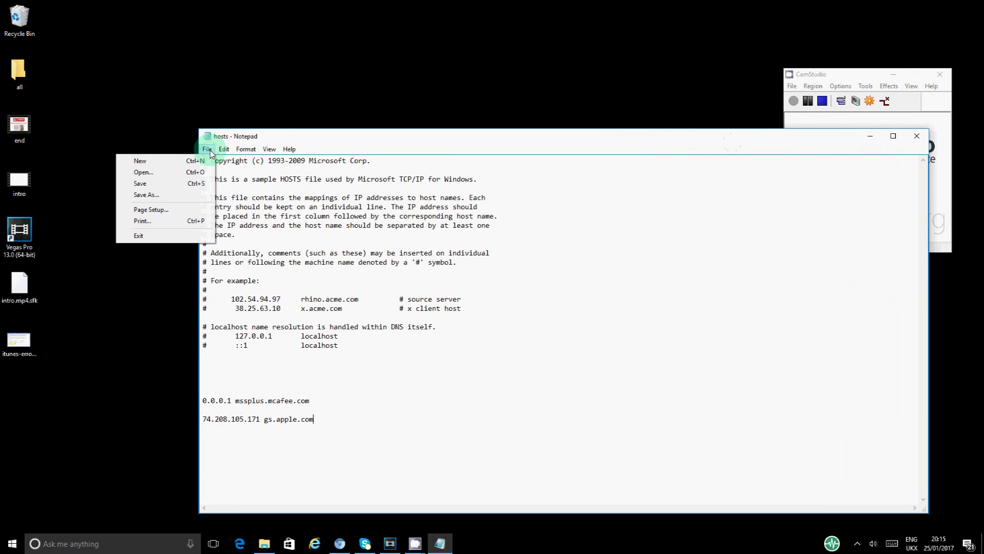
left_click(190, 183)
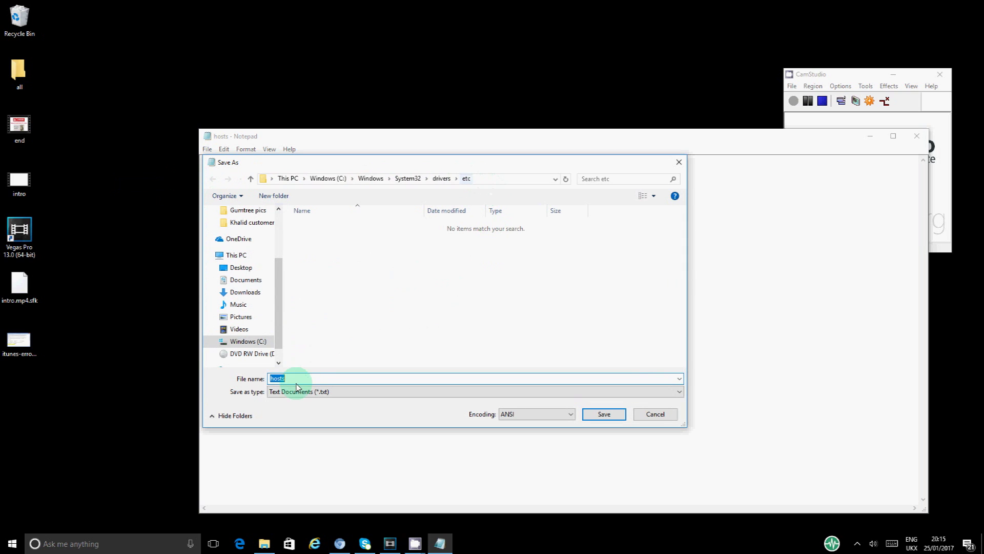
left_click(610, 414)
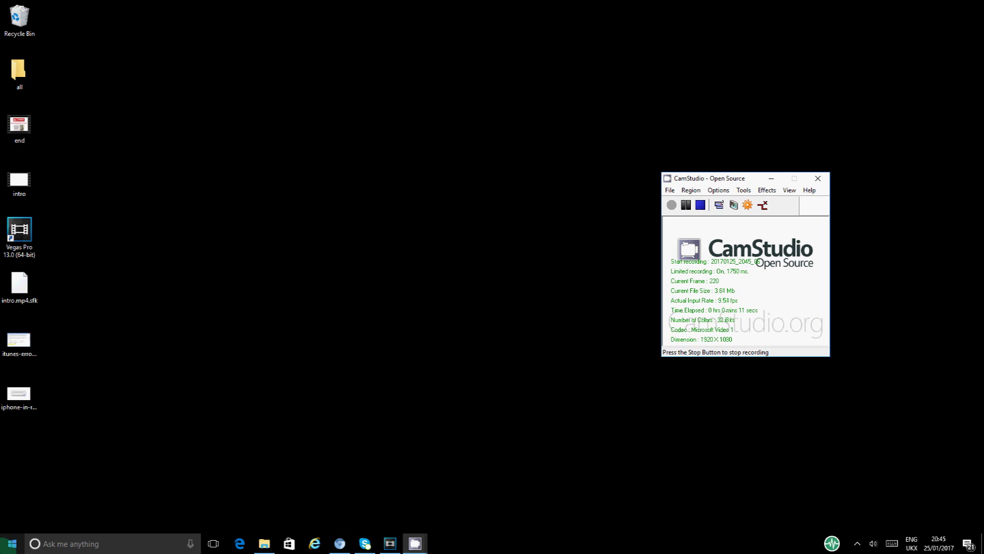
Run Notepad as administrator from a Start search for 'note'.
left_click(12, 544)
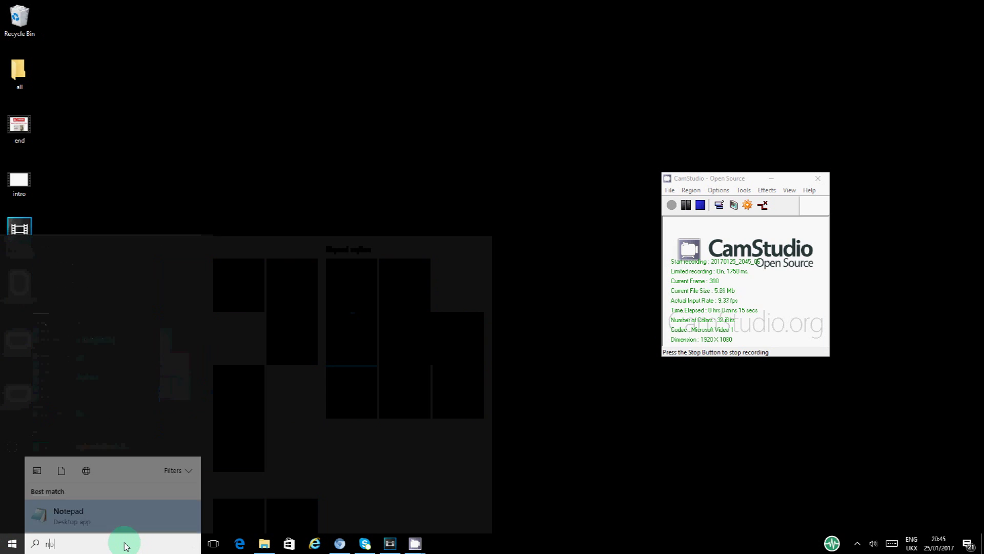
type("note")
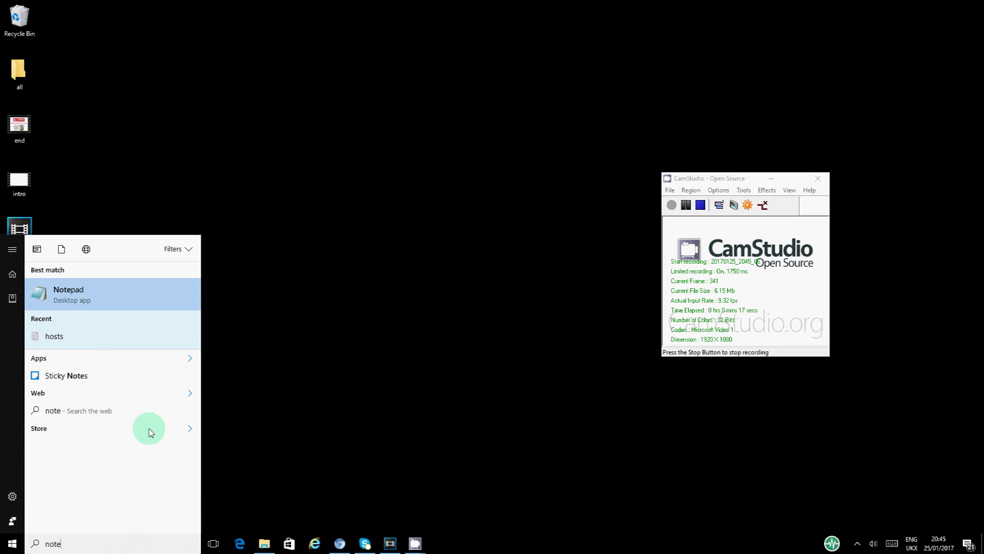
right_click(61, 294)
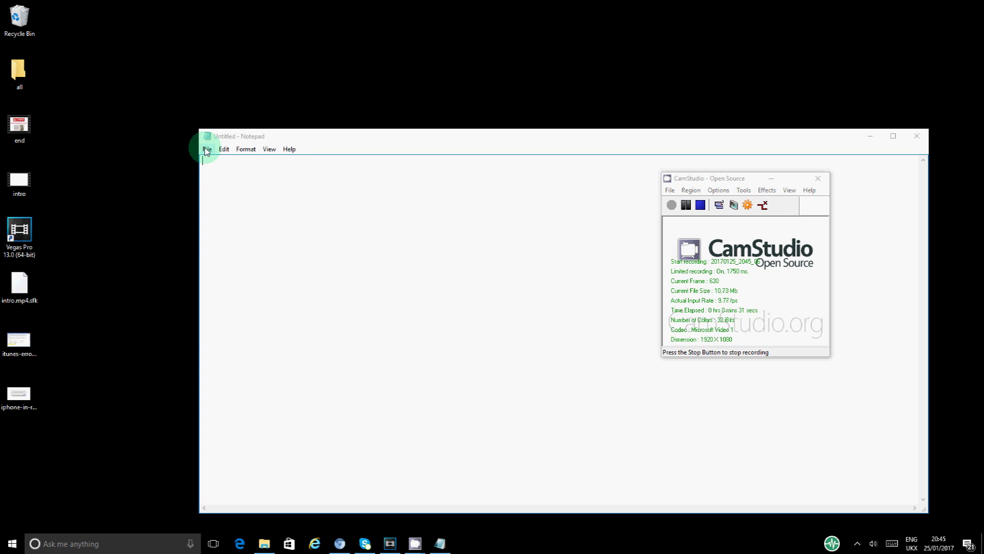
left_click(206, 150)
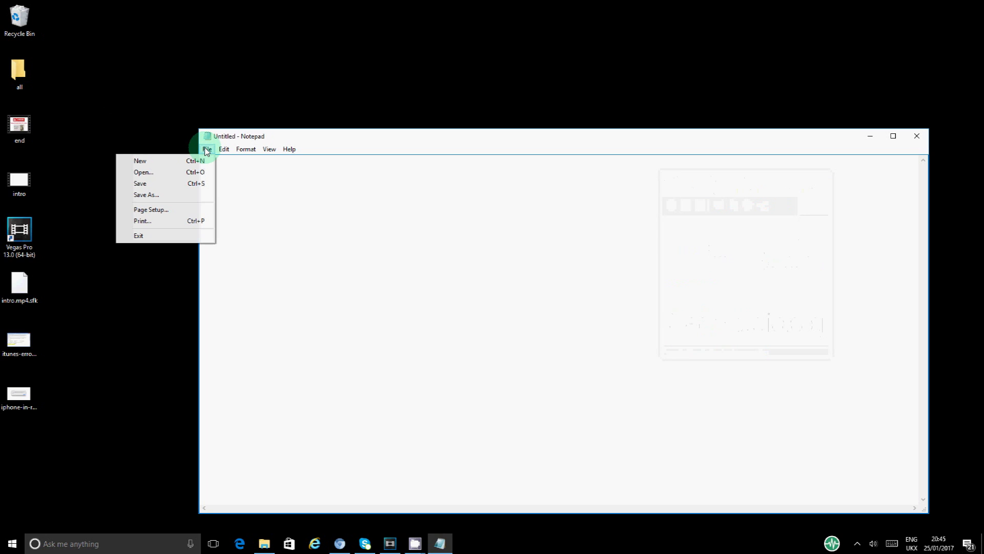
In the Open dialog, browse from This PC to Windows (C:)\Windows\System32.
left_click(188, 175)
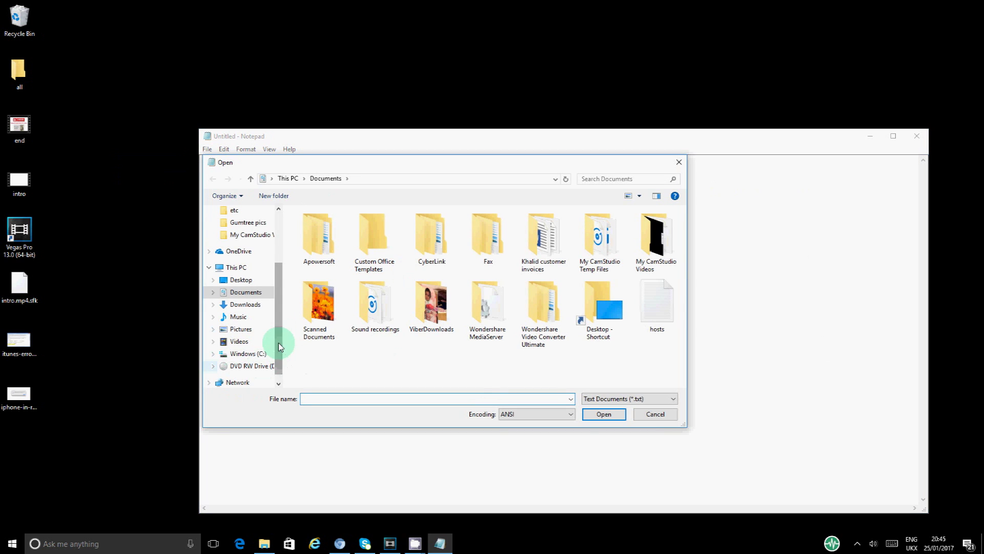
scroll(278, 343, "down", 1)
left_click(245, 257)
double_click(340, 310)
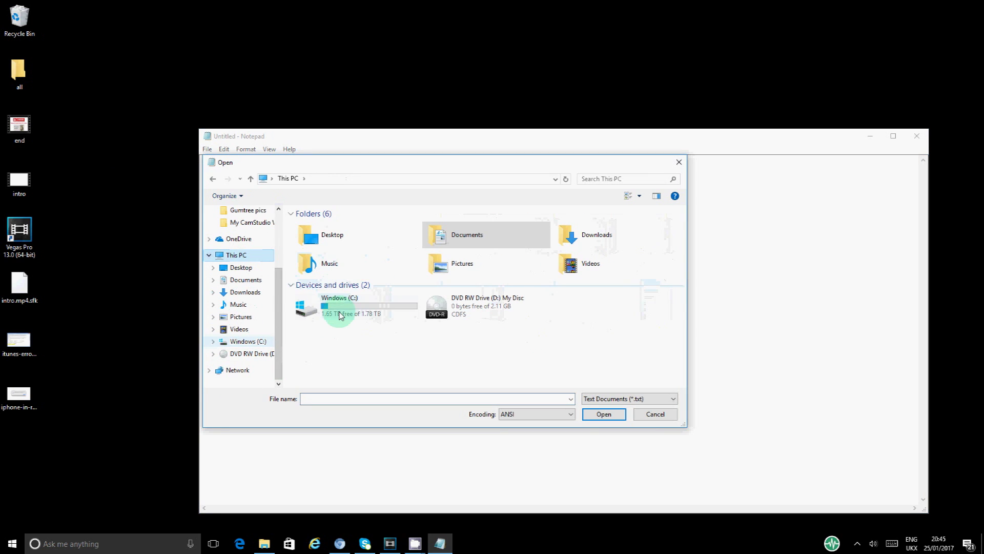
double_click(327, 291)
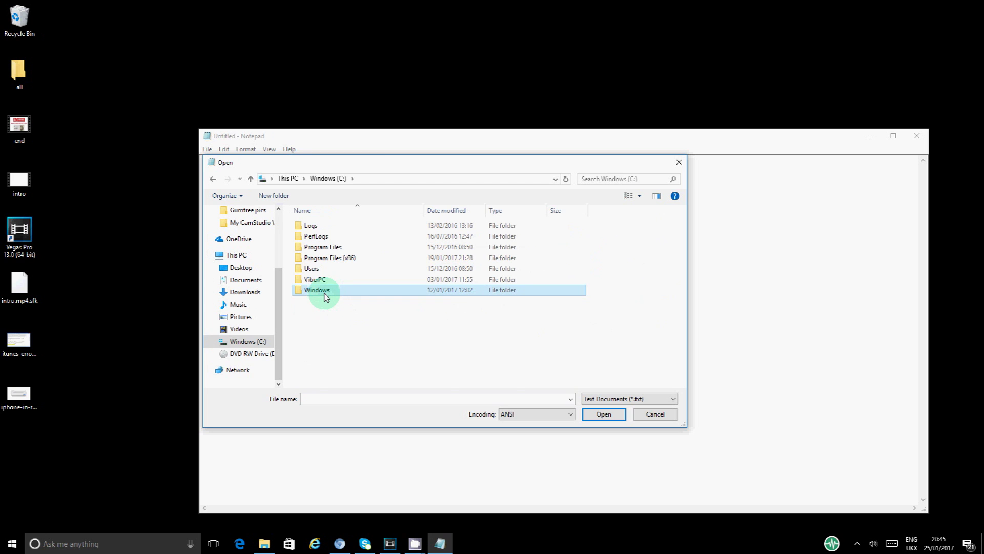
scroll(336, 342, "down", 4)
scroll(337, 347, "down", 10)
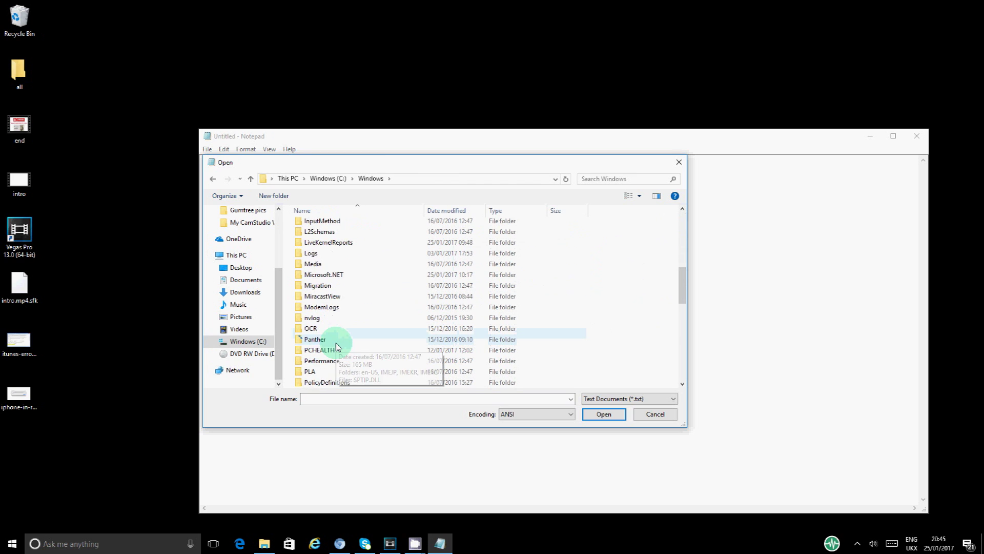
double_click(315, 371)
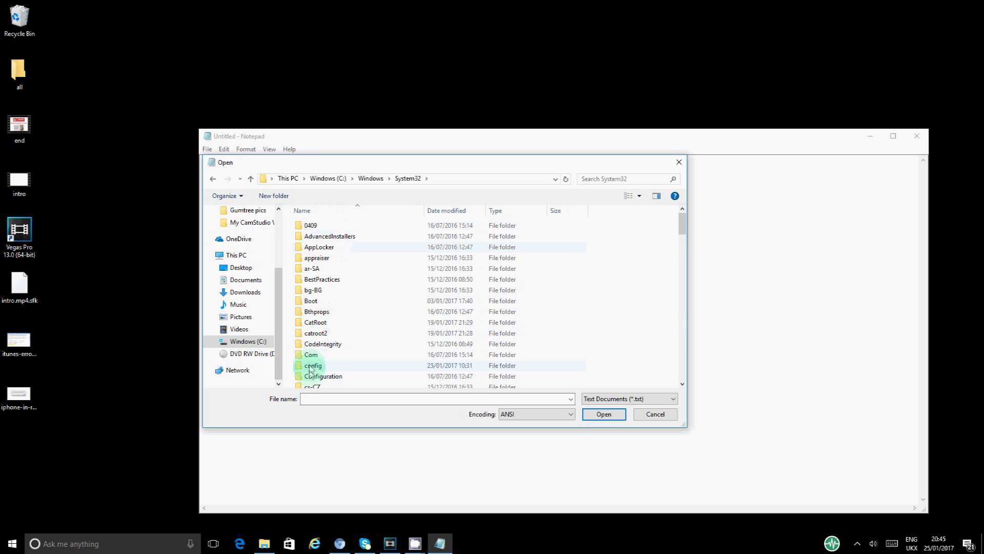
Go into drivers\etc, switch the file filter to All Files, and open hosts.
scroll(312, 371, "down", 3)
scroll(312, 375, "down", 1)
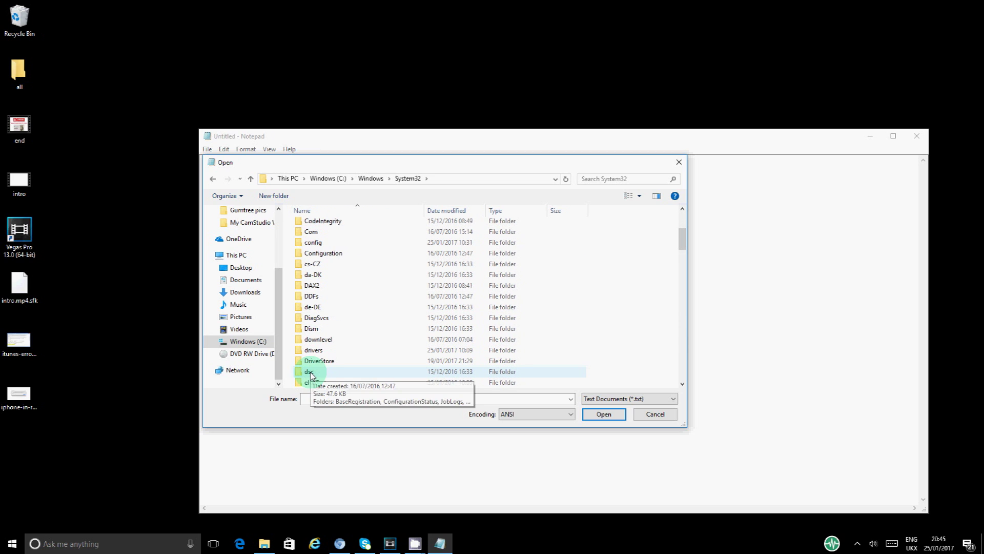
double_click(322, 351)
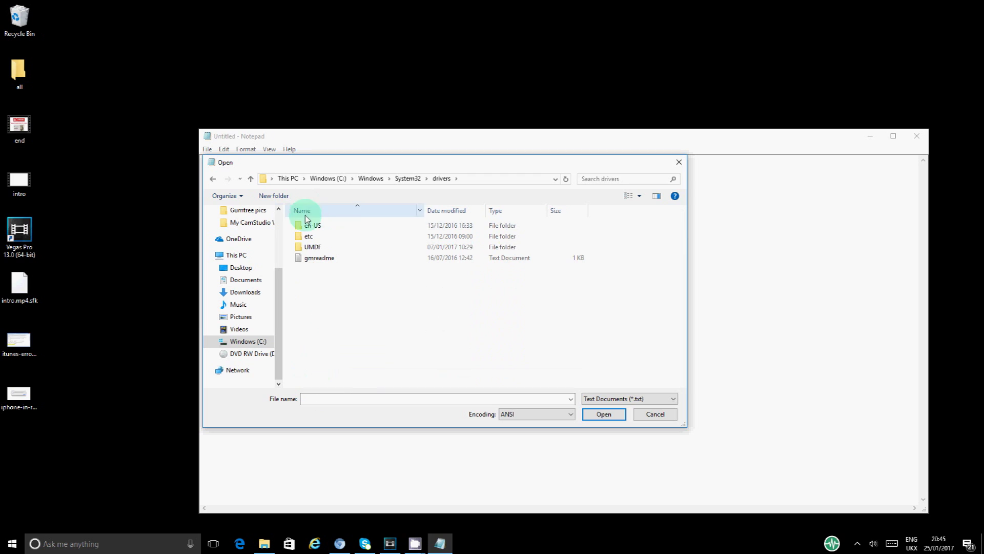
double_click(311, 236)
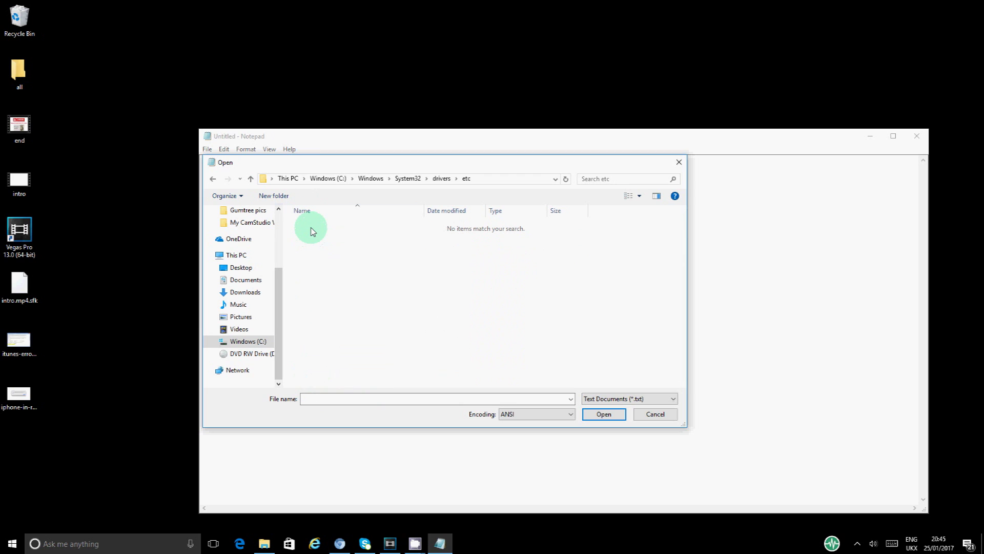
left_click(608, 399)
left_click(609, 416)
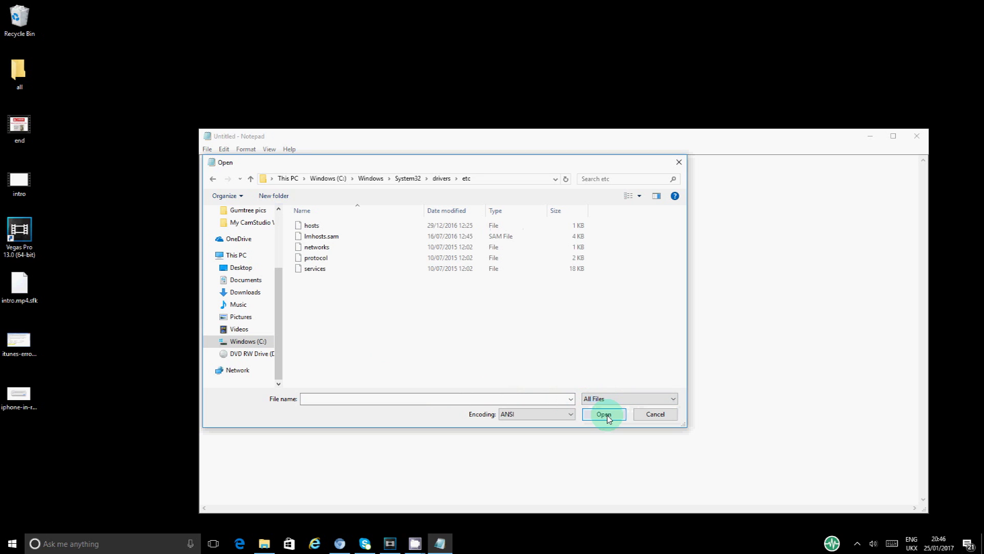
double_click(318, 228)
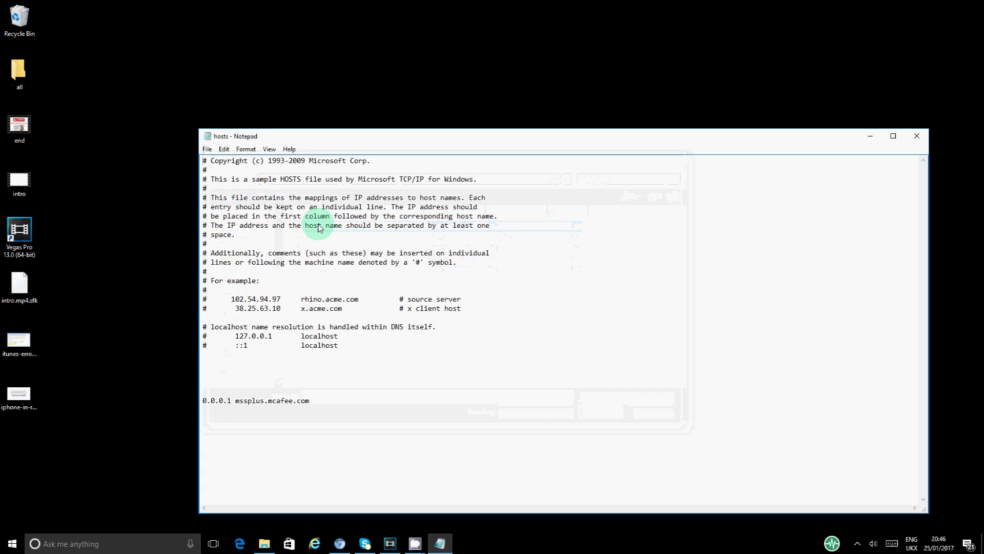
Add the line '74.208.105.171 gs.apple.com' below the mssplus.mcafee.com entry.
left_click(260, 424)
left_click(333, 404)
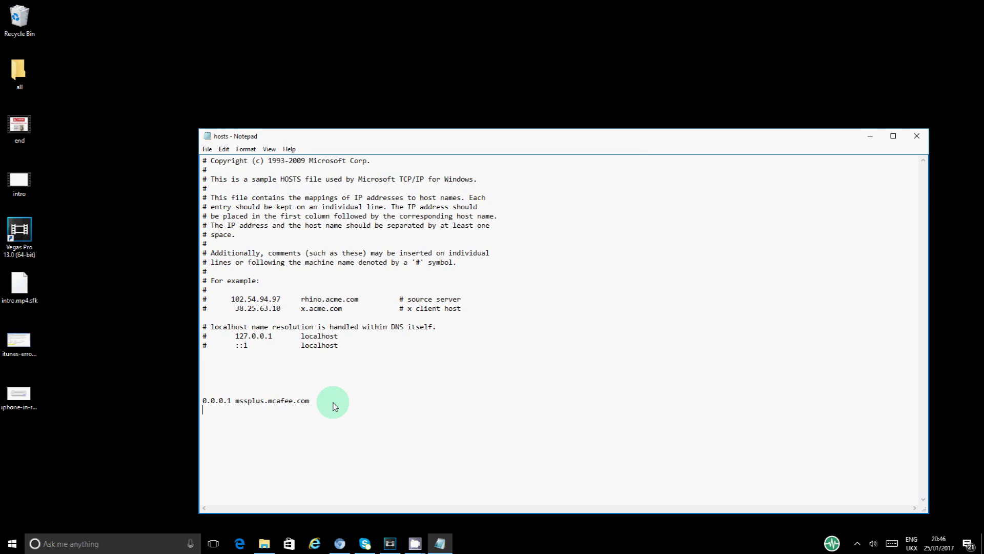
left_click(409, 538)
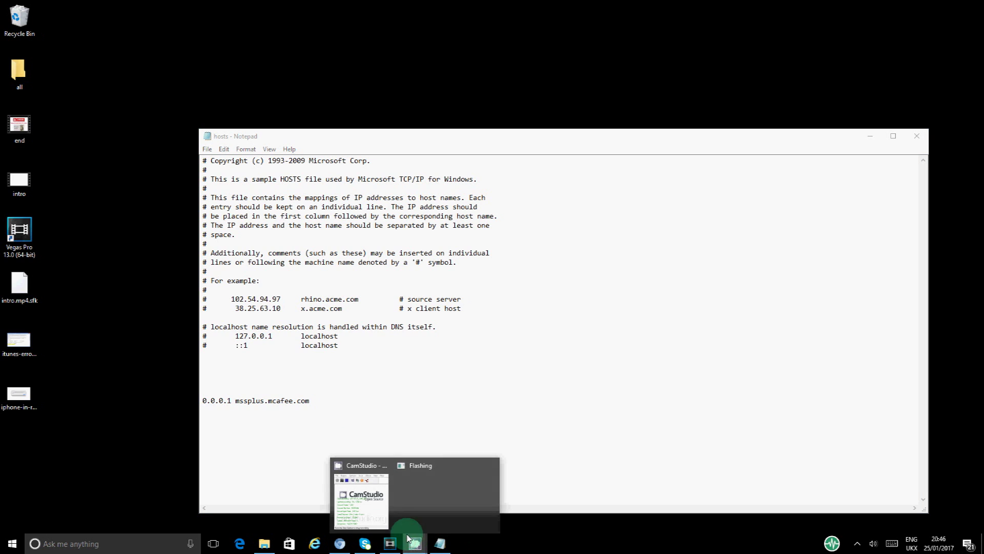
left_click(361, 494)
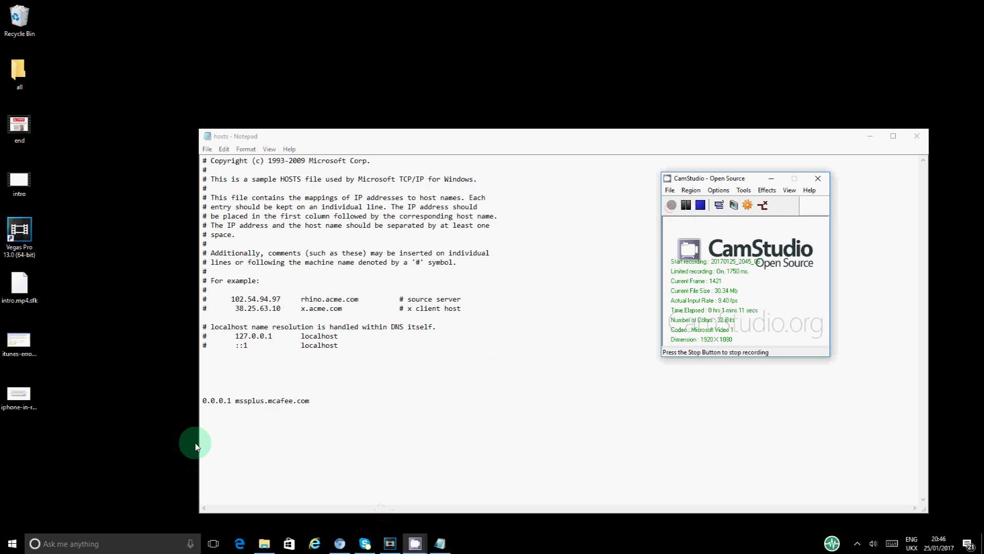
left_click(227, 420)
type("74.208.105.171 gs.apple.com")
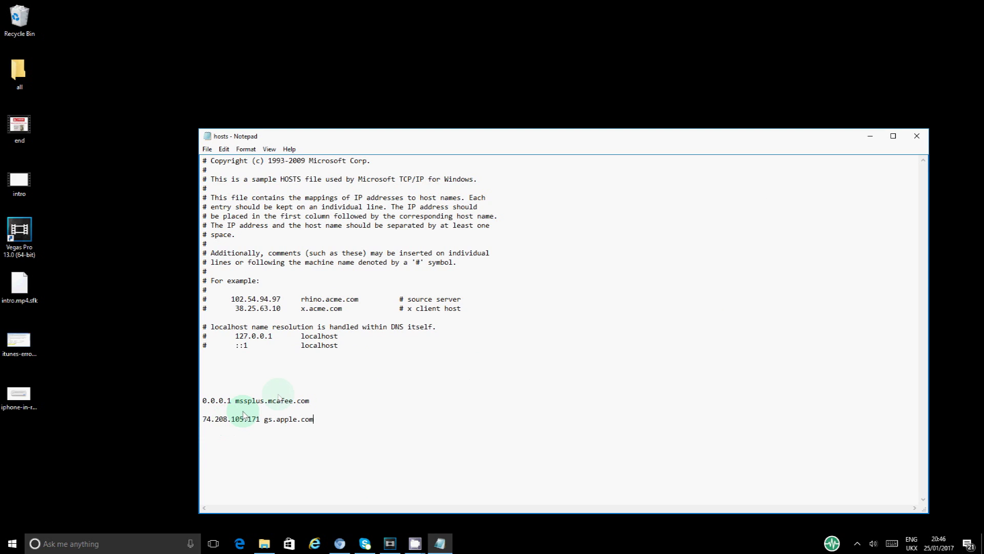
Save the hosts file and close Notepad.
left_click(207, 148)
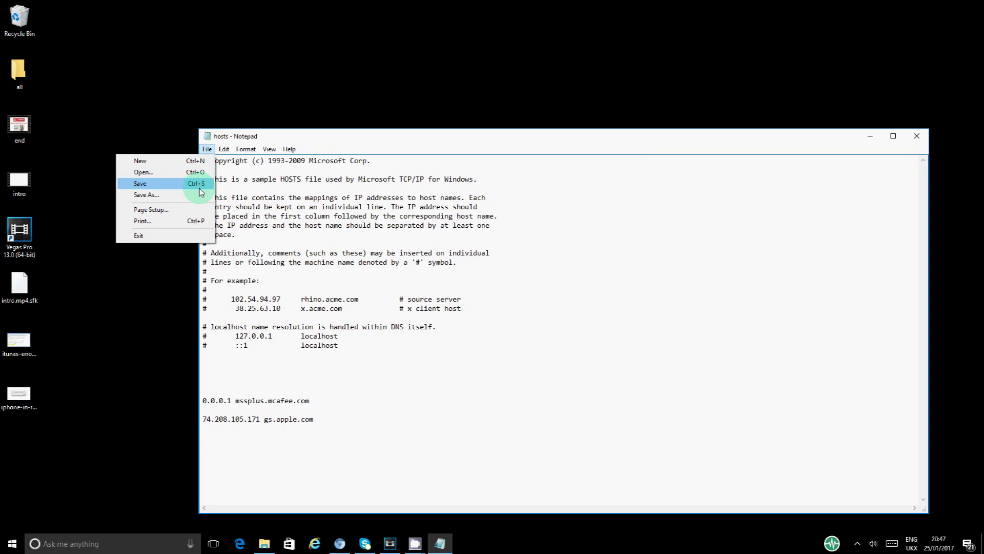
left_click(200, 190)
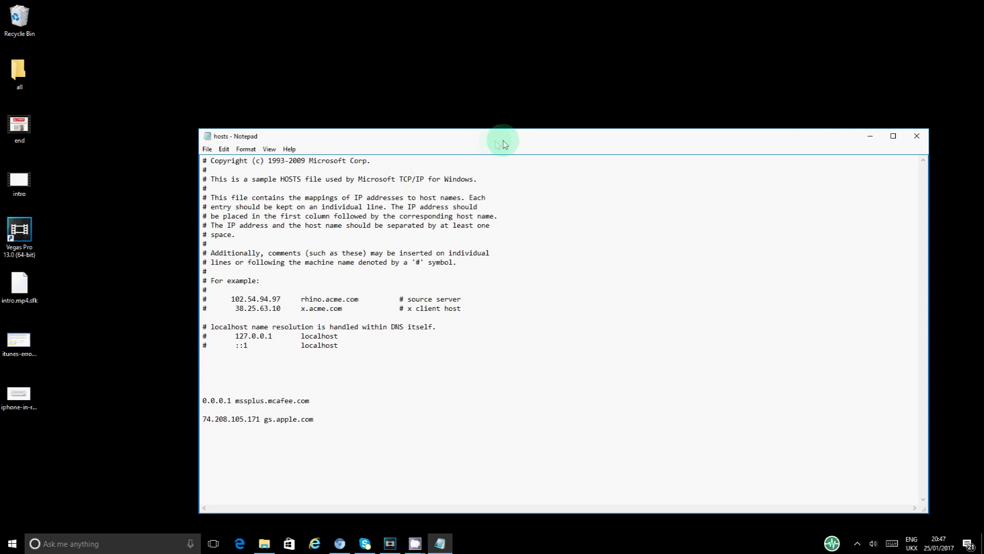
left_click(916, 137)
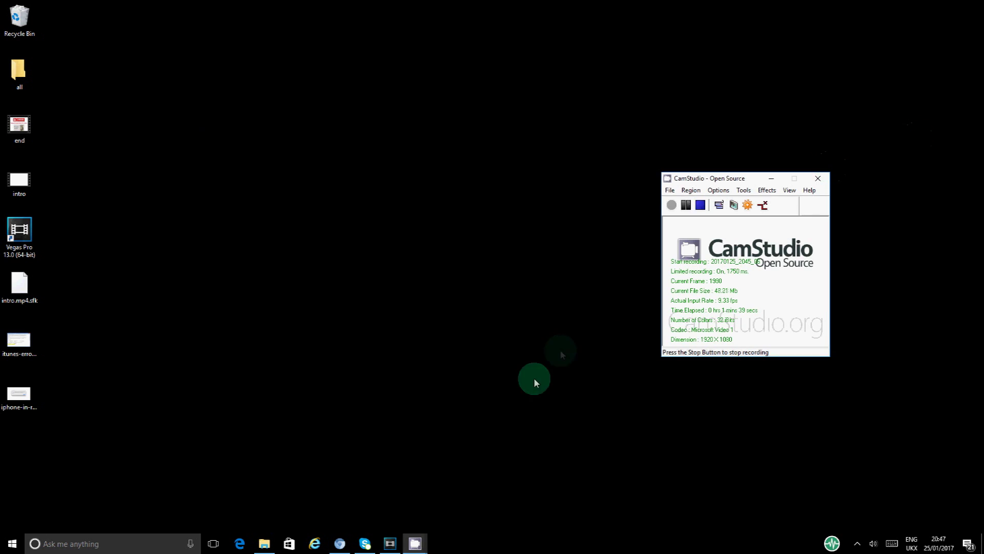